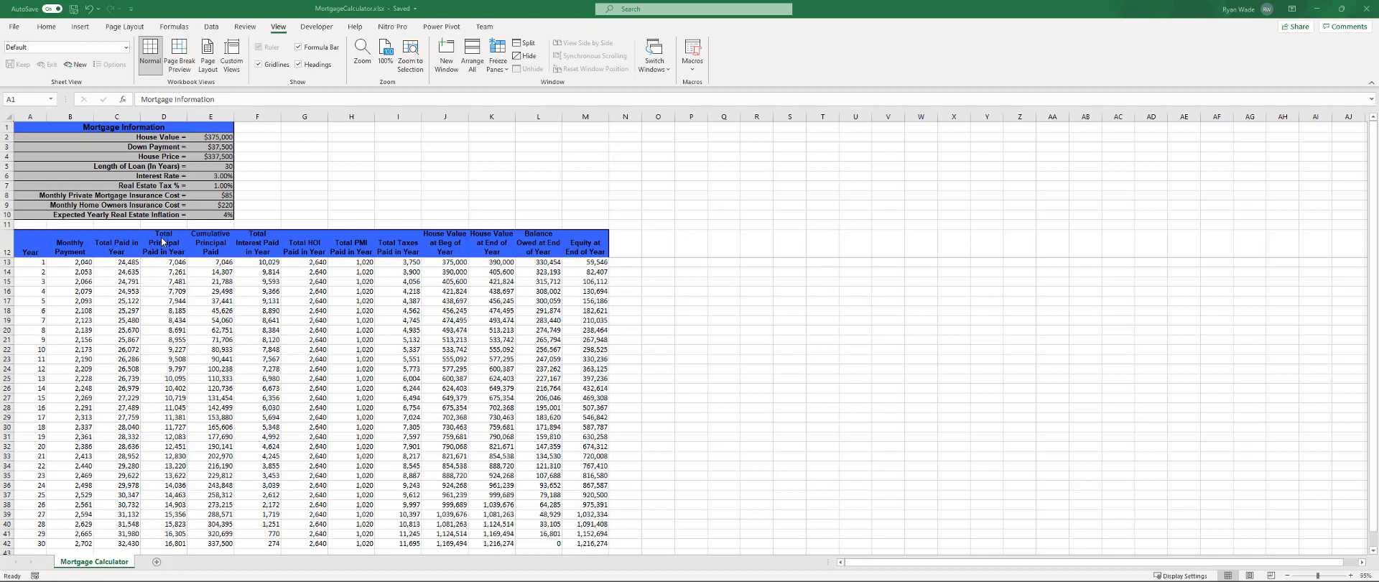
- Set the Length of Loan to 15 years in the Mortgage Information block
left_click(218, 167)
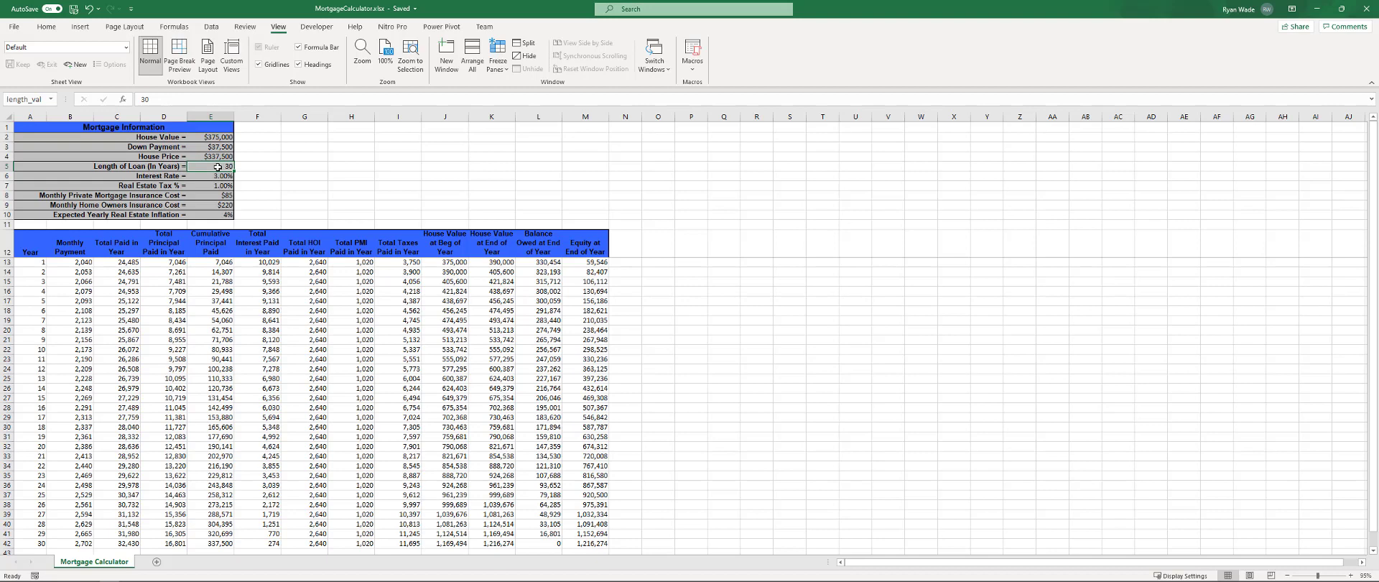
type("15")
key("Return")
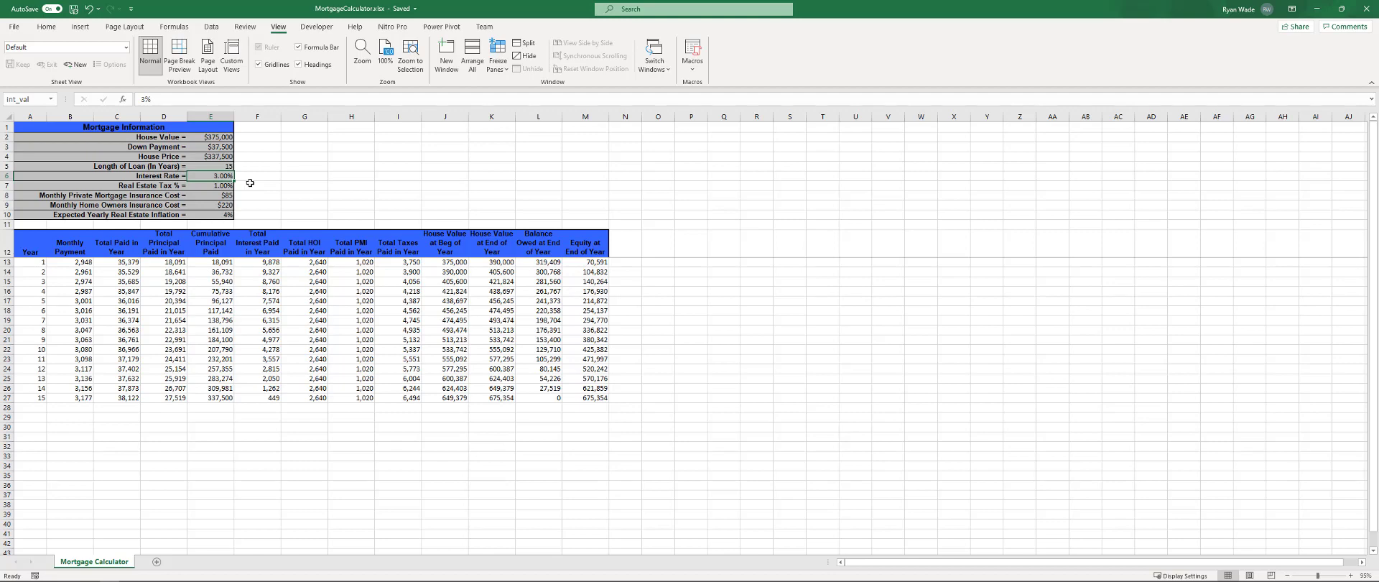
- Double the Down Payment by turning its entry into the formula =37500*2
left_click(218, 147)
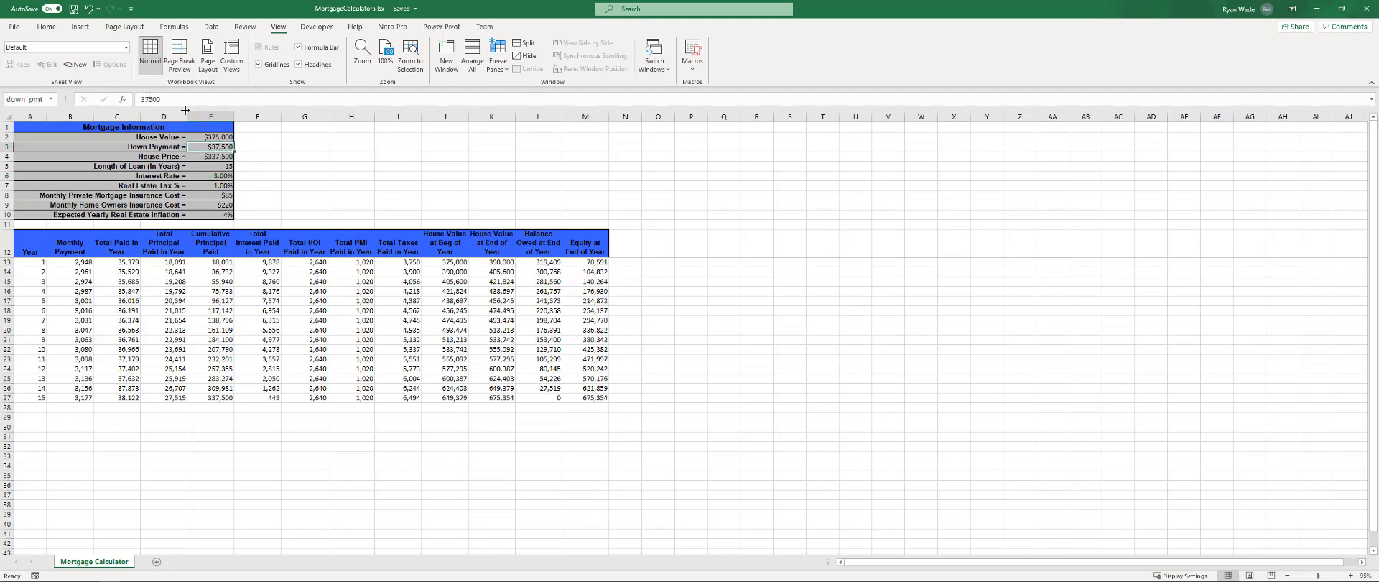
left_click(140, 101)
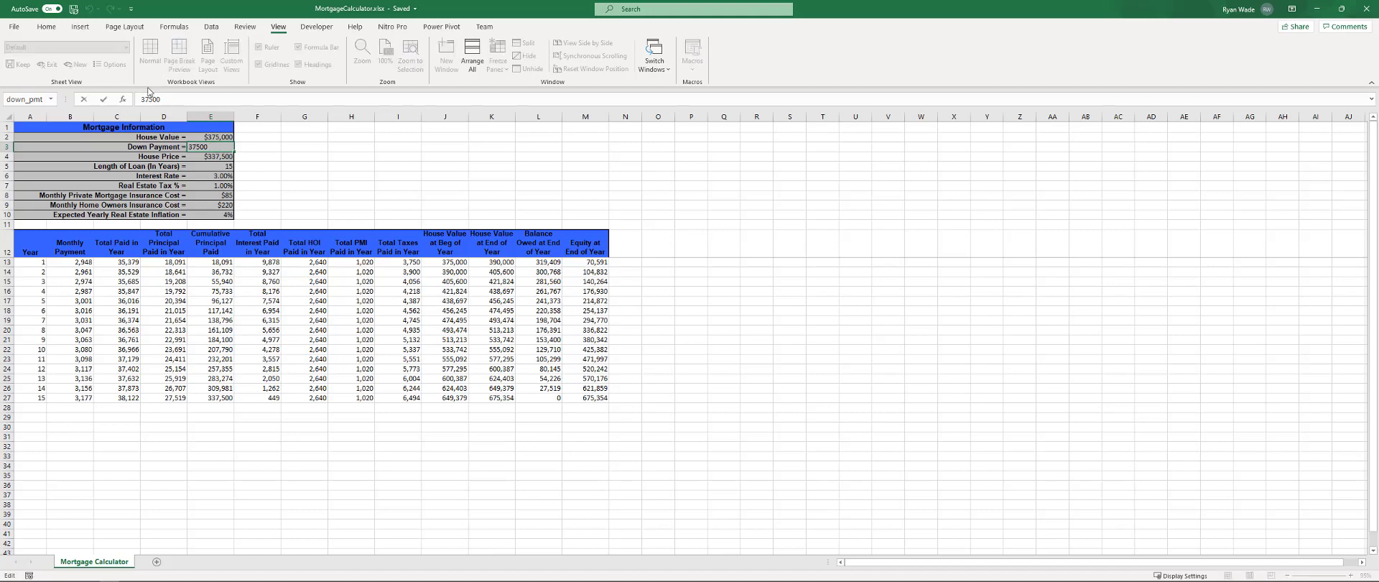
type("=")
type("*2")
key("Return")
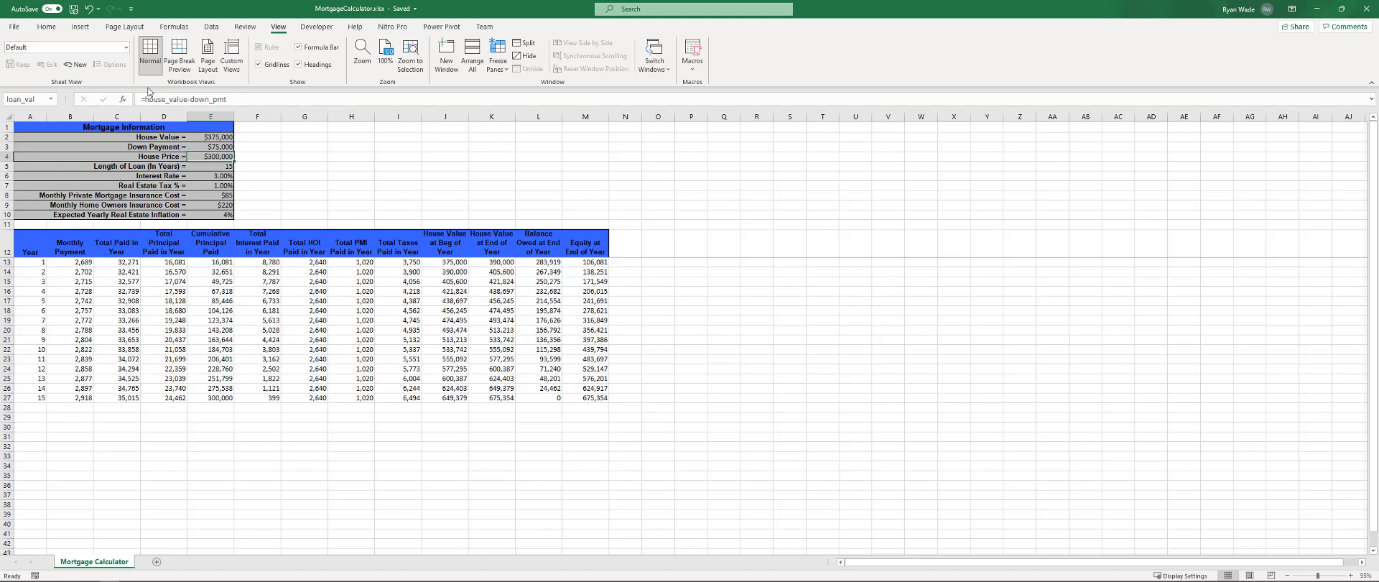
- Set the Monthly Private Mortgage Insurance Cost to 0
key("Down")
key("Down")
key("Down")
key("Down")
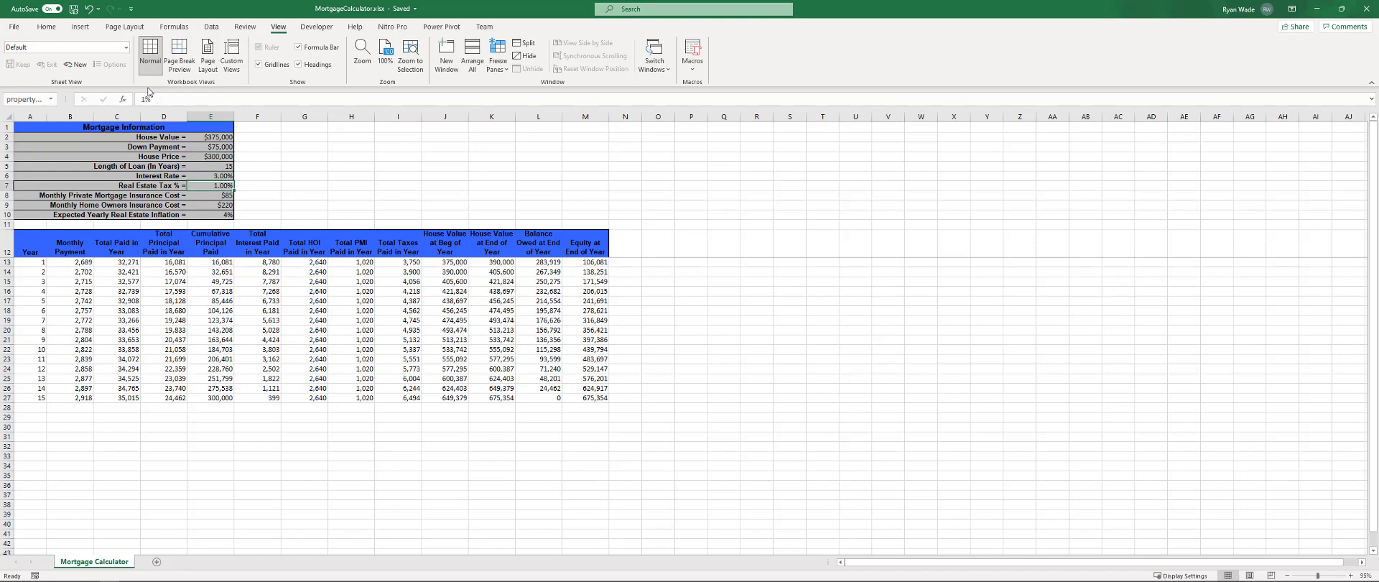
type("0")
key("Return")
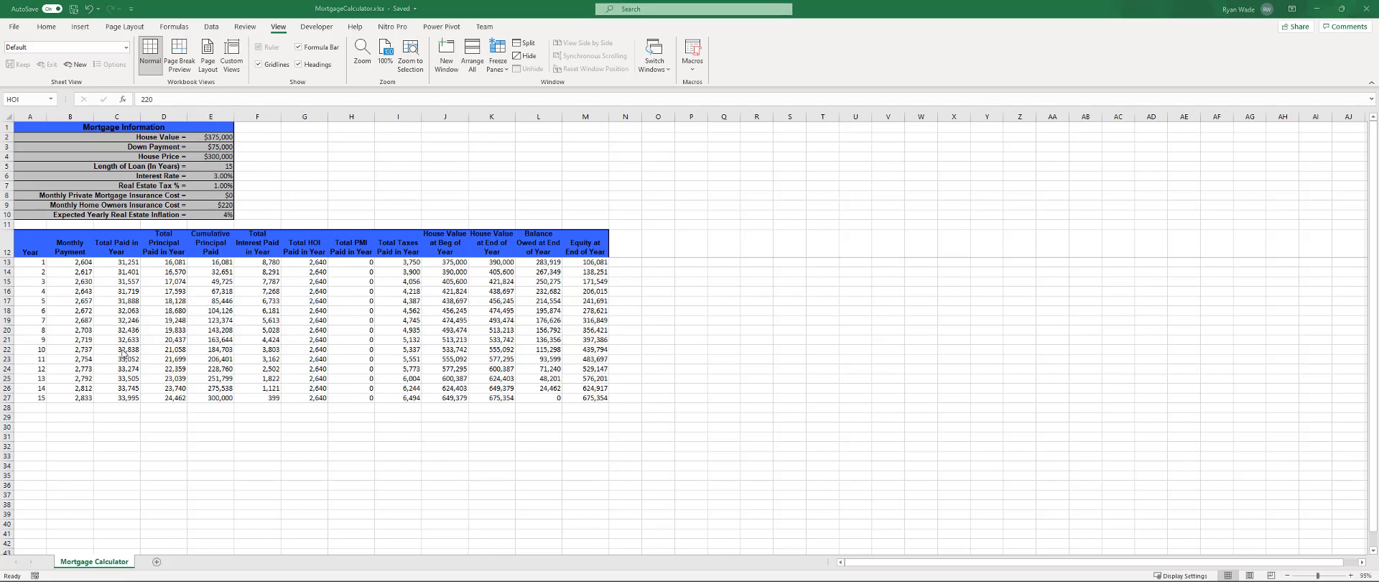
- Check the formula in the first Year cell, A13, and set the Length of Loan to 30 years
left_click(38, 260)
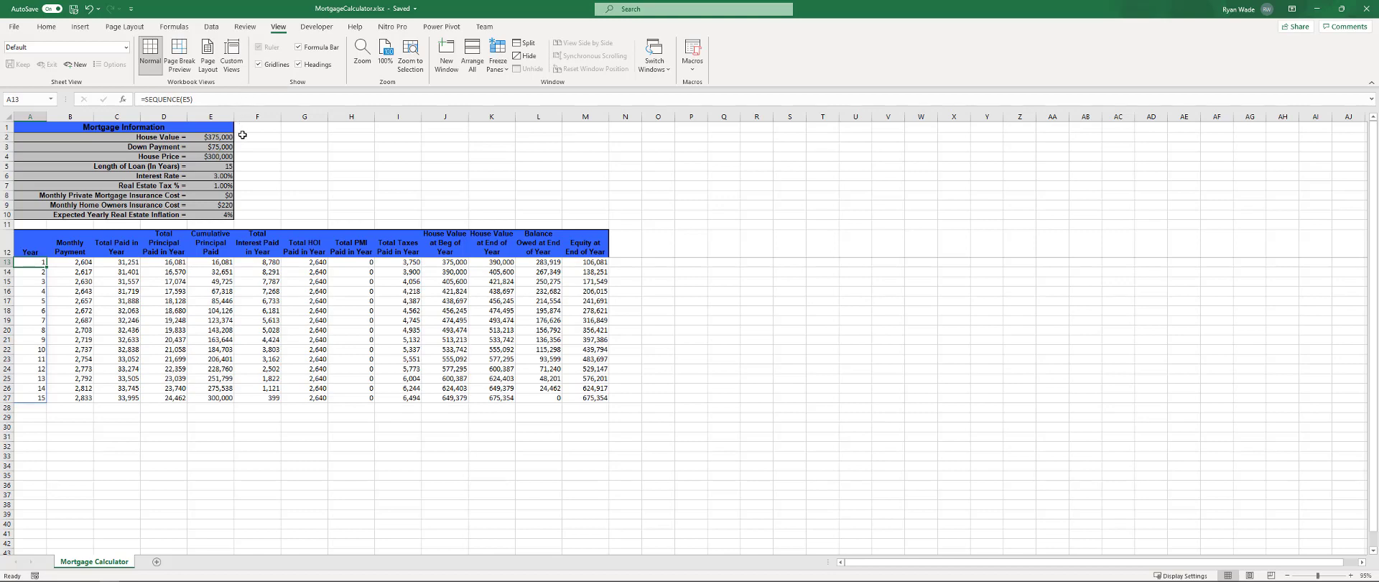
left_click(219, 164)
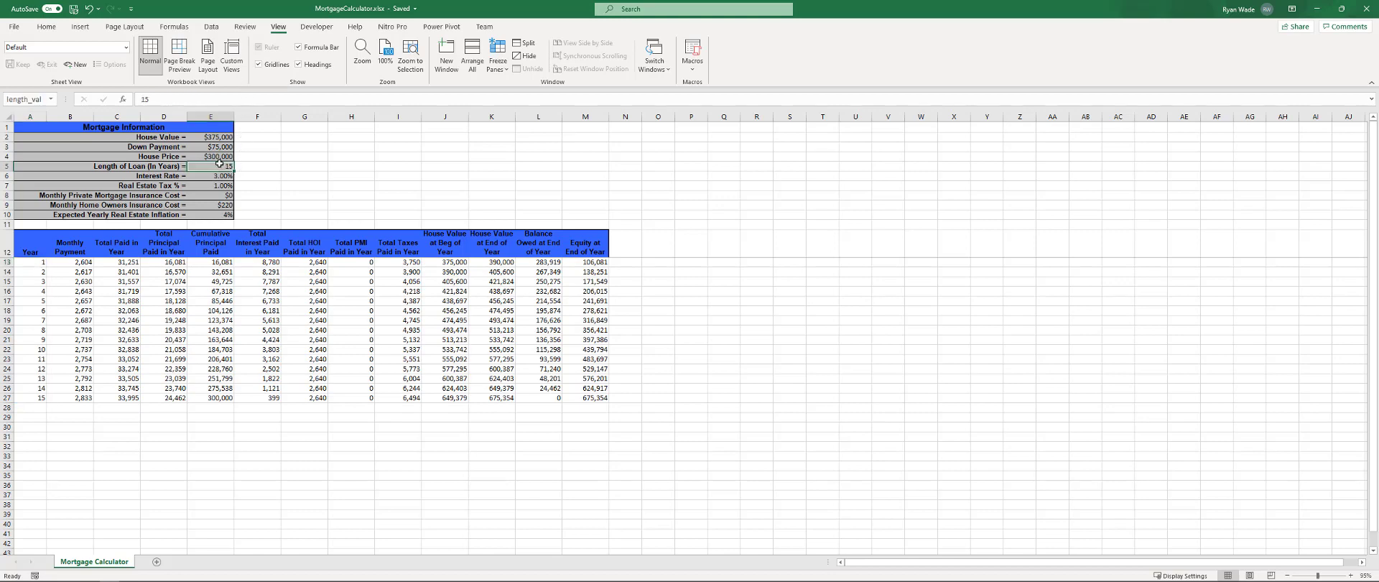
type("30")
key("Return")
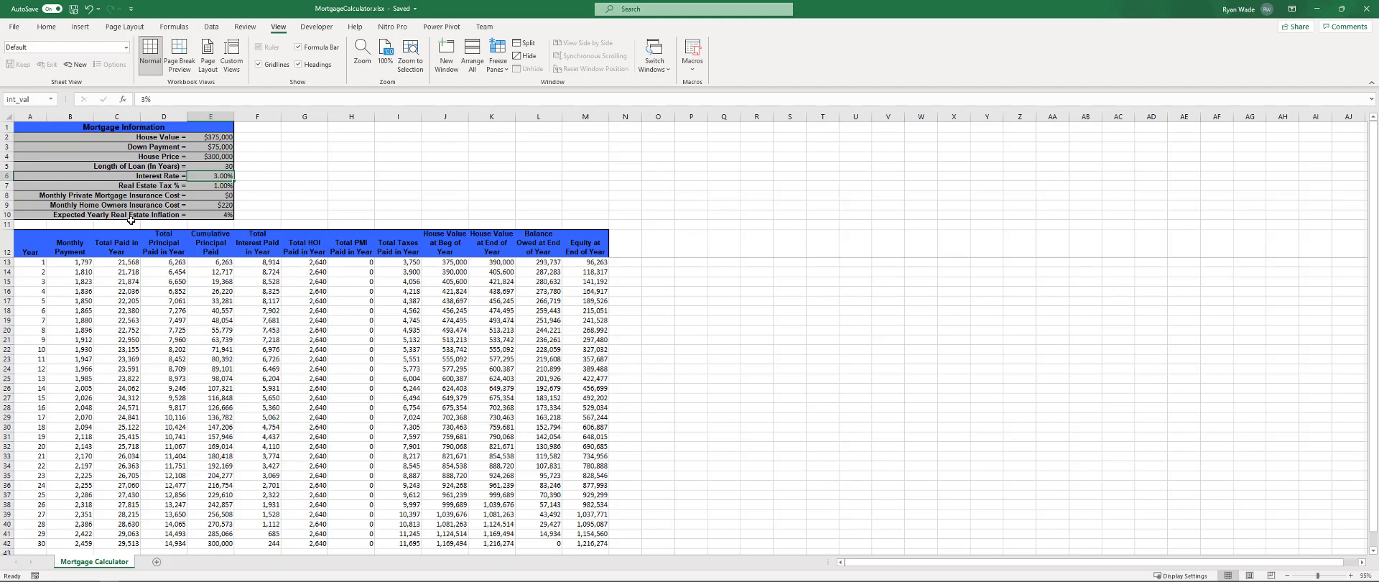
- Examine the Monthly Payment formulas from B13 down to B19 and the Total Paid in Year formula in C13
left_click(85, 263)
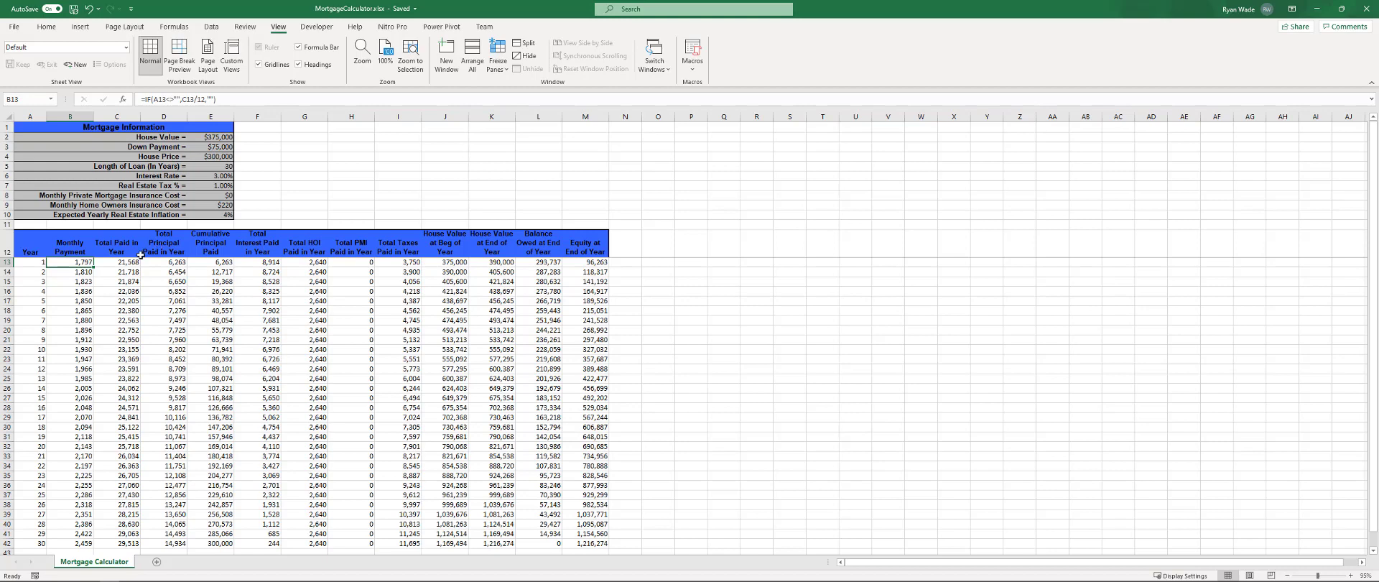
key("Down")
key("Down")
key("Down")
key("Down")
key("Down")
key("Down")
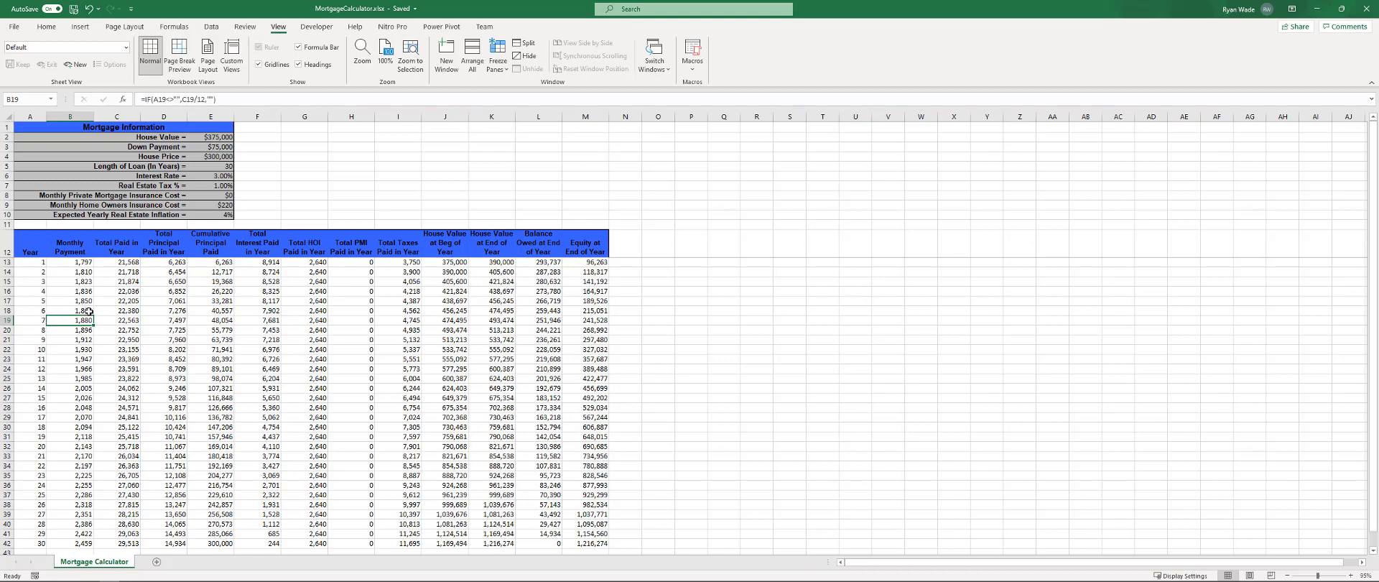
left_click(121, 261)
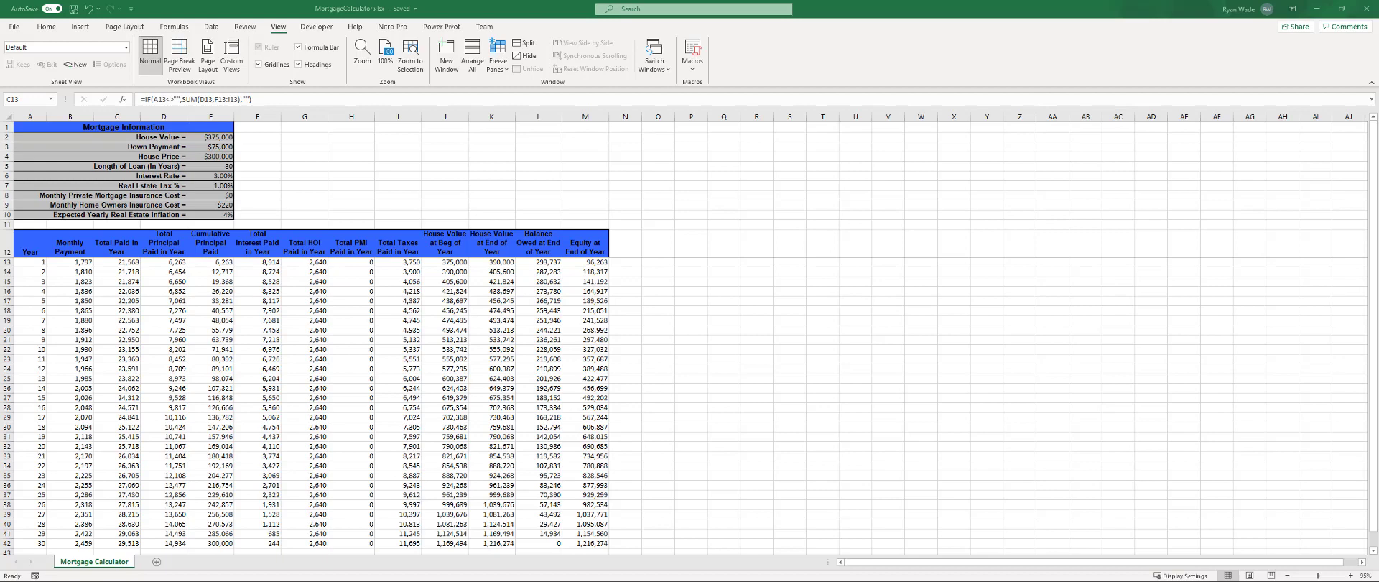
- Show the full LET formula of Total Principal Paid in Year in D13 and highlight its yr, int, length and loan definitions
left_click(159, 262)
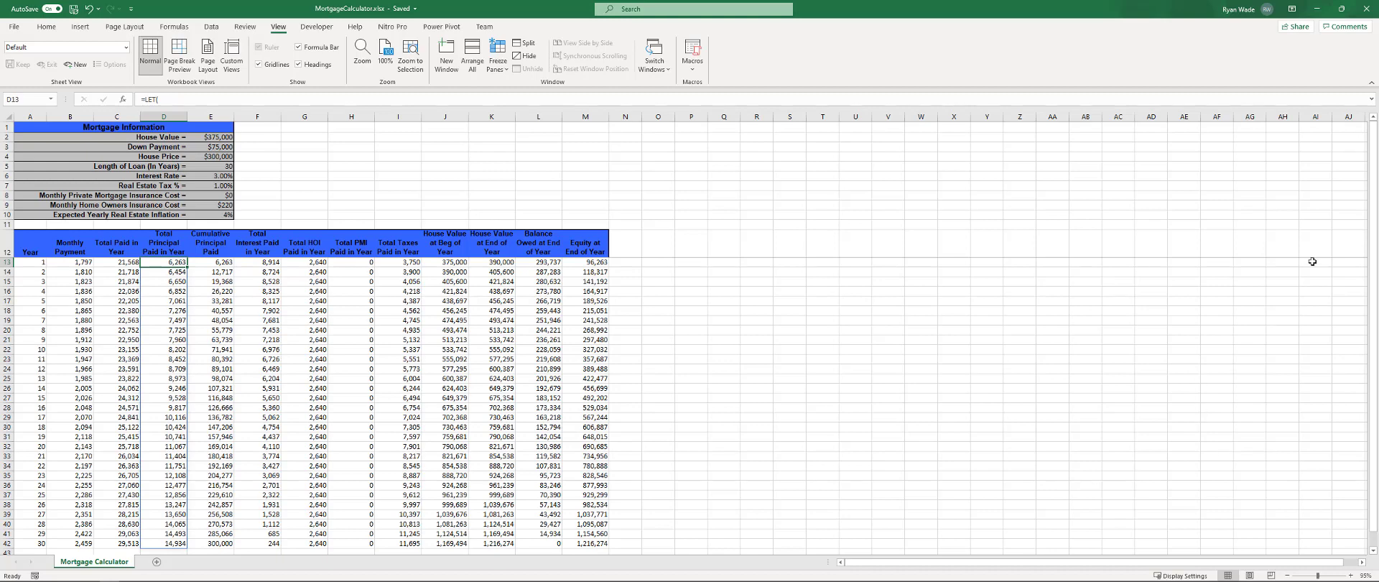
left_click(1372, 100)
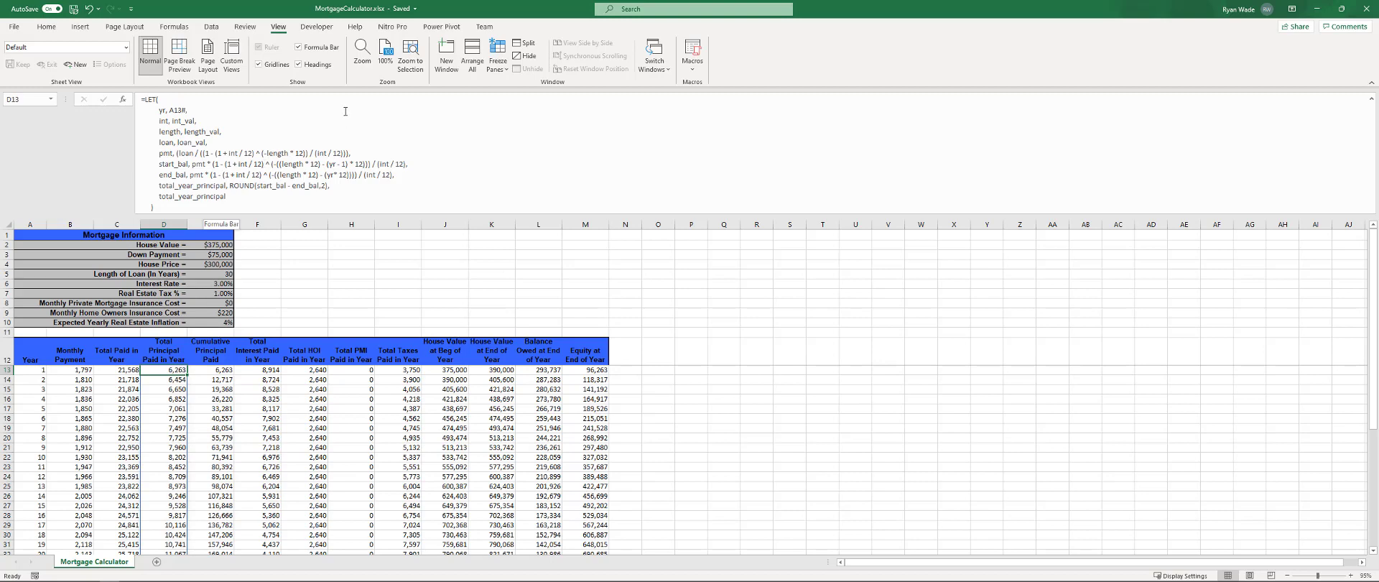
left_click(241, 145)
left_click_drag(210, 143, 148, 112)
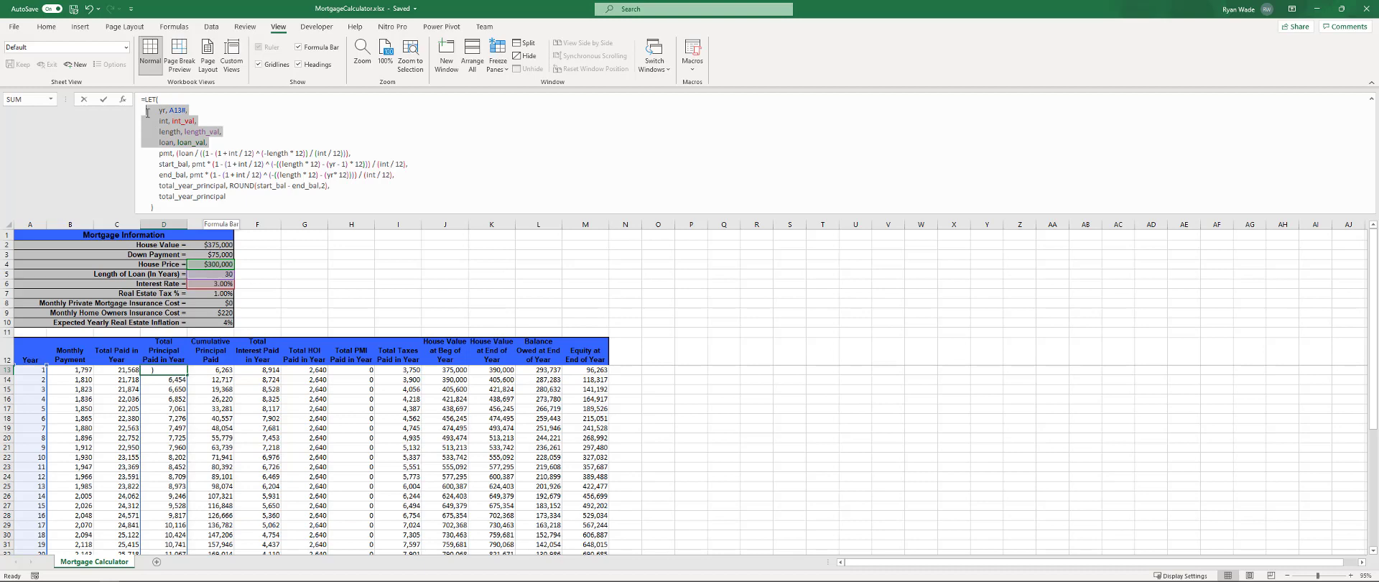
left_click_drag(147, 111, 146, 107)
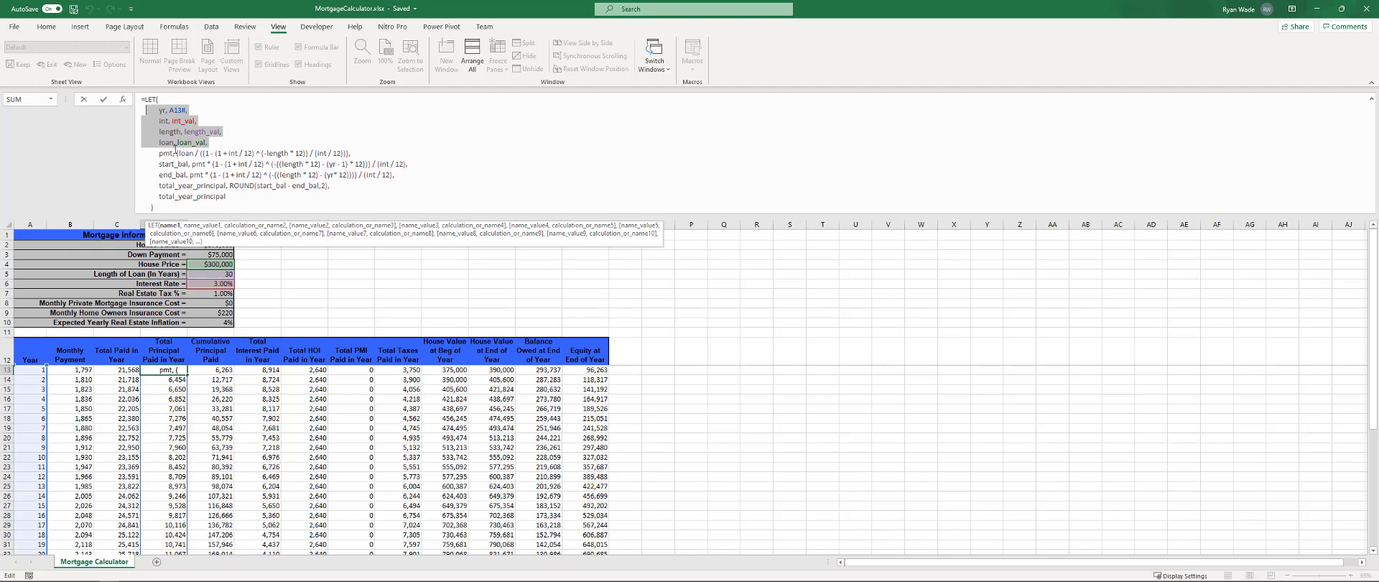
- Highlight the pmt, start_bal and end_bal calculations in the LET formula of D13 to examine them
left_click_drag(176, 153, 348, 153)
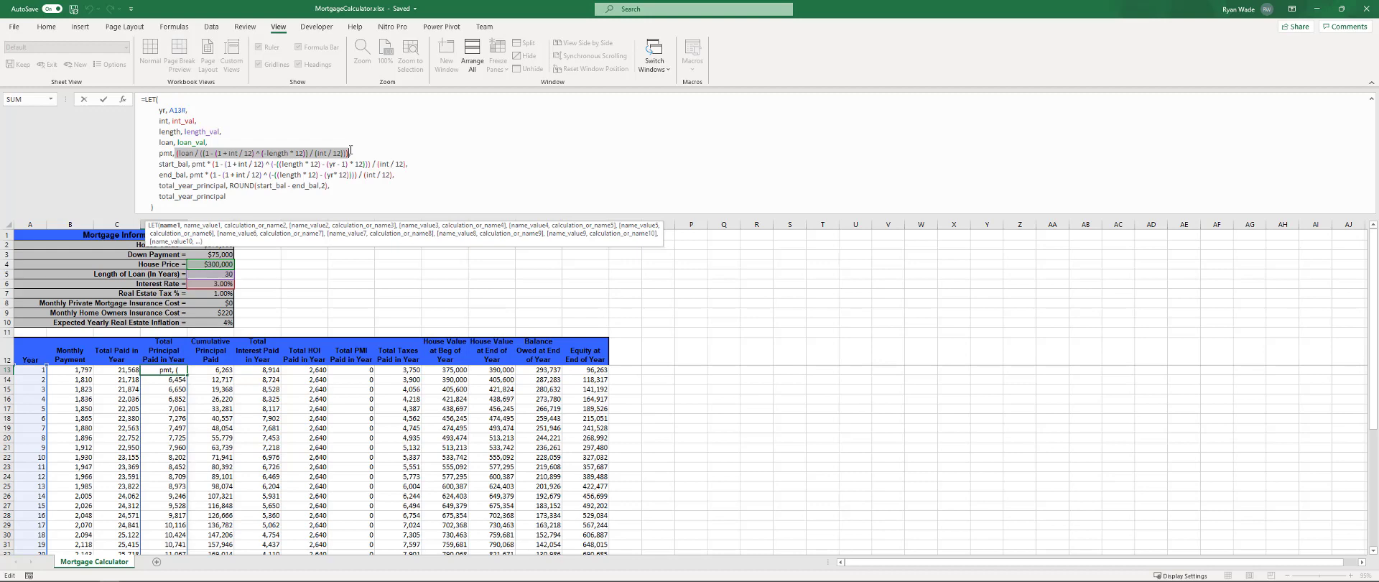
left_click_drag(350, 150, 350, 153)
left_click_drag(193, 164, 405, 163)
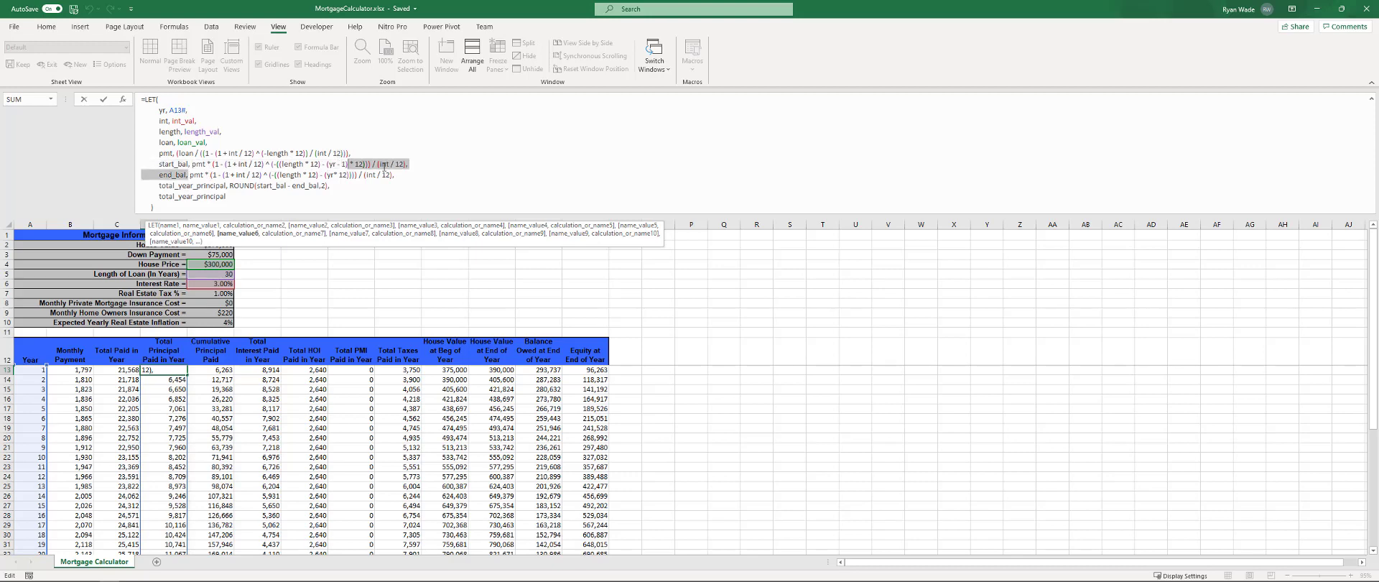
left_click_drag(191, 174, 392, 173)
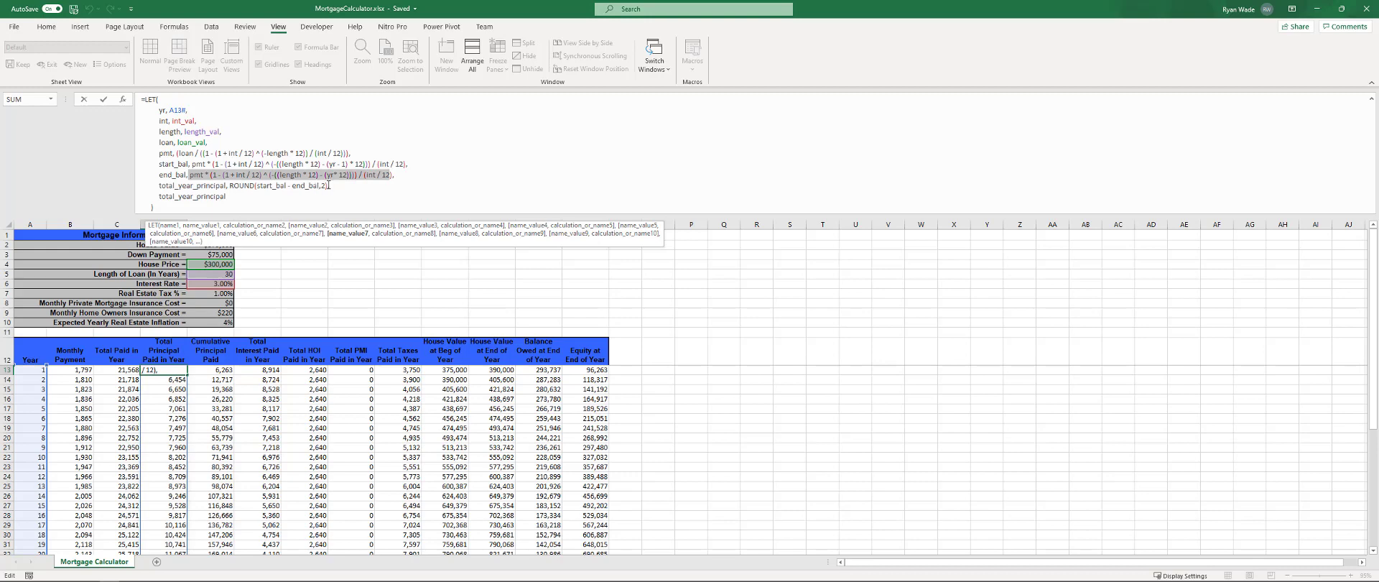
- Examine the total_year_principal rounding and return value in D13's formula, then leave the formula unchanged and reselect D13
left_click(258, 185)
left_click_drag(257, 186, 286, 186)
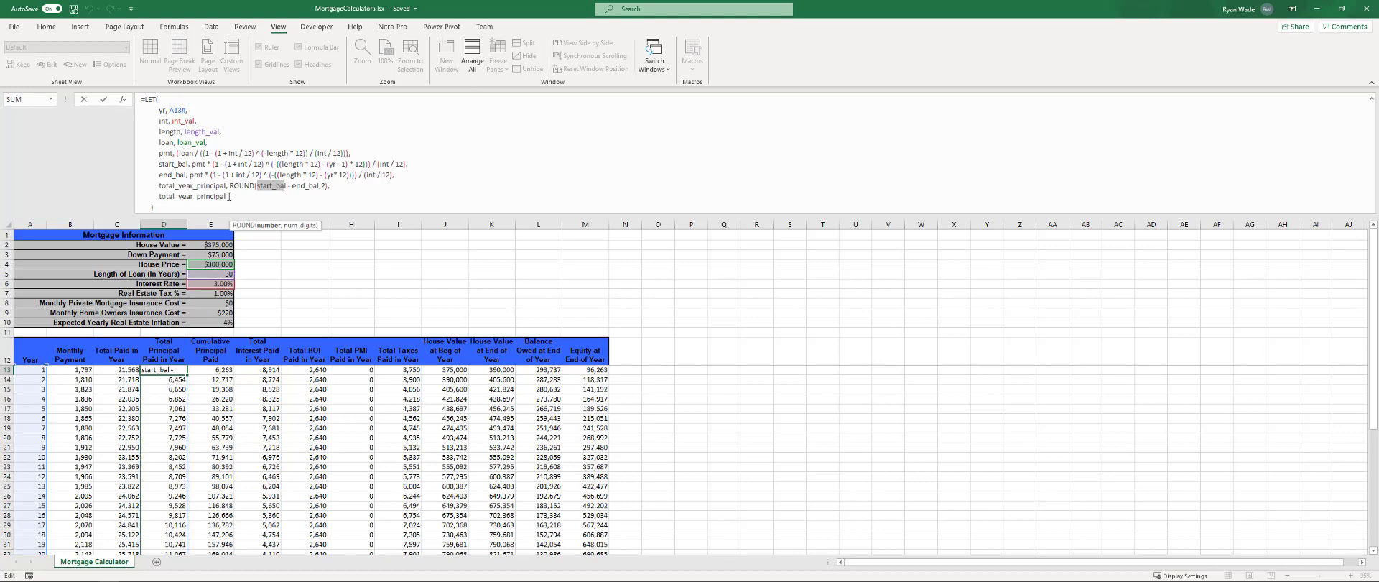
left_click(229, 197)
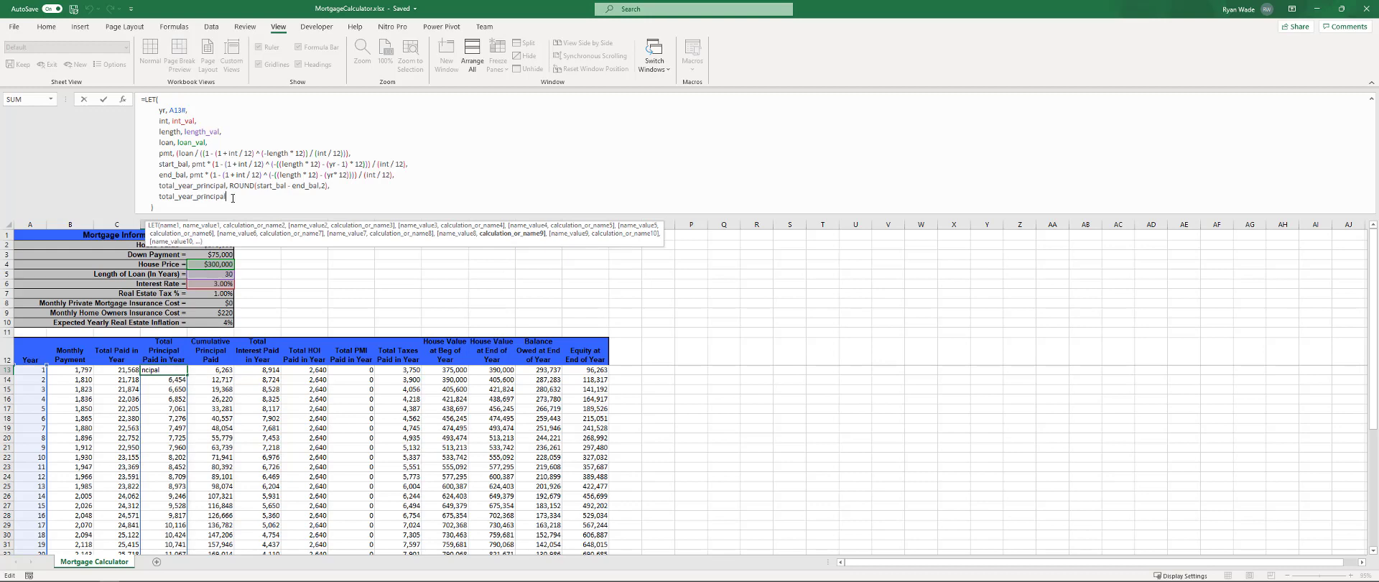
left_click(175, 388)
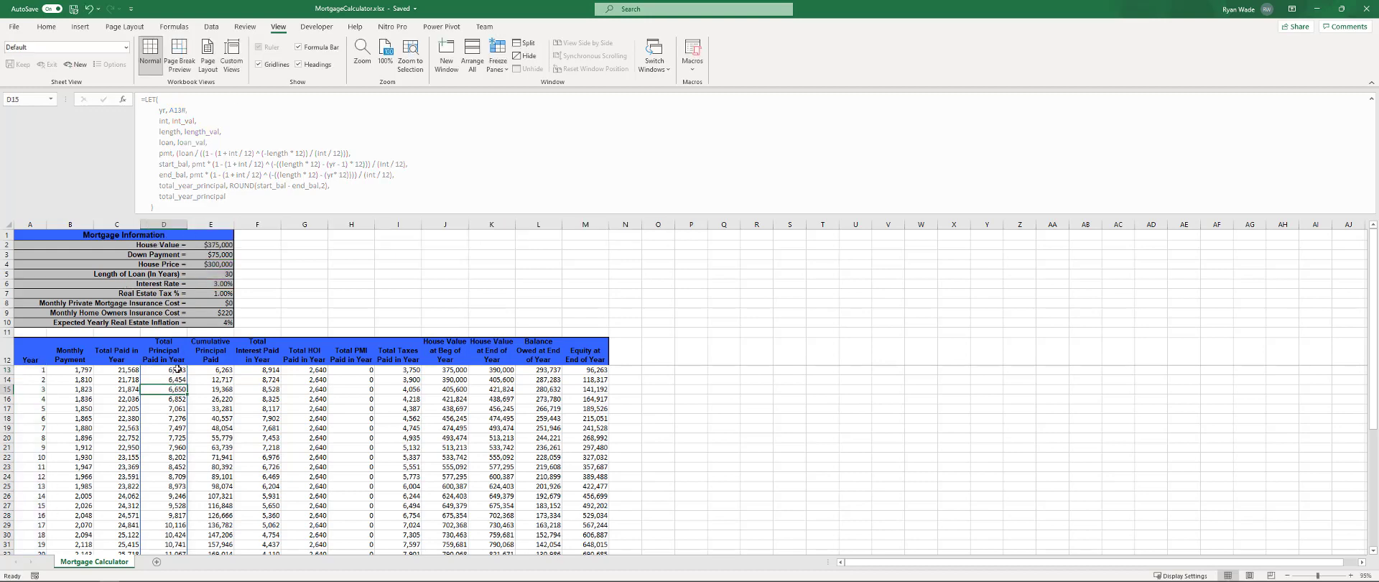
left_click(170, 369)
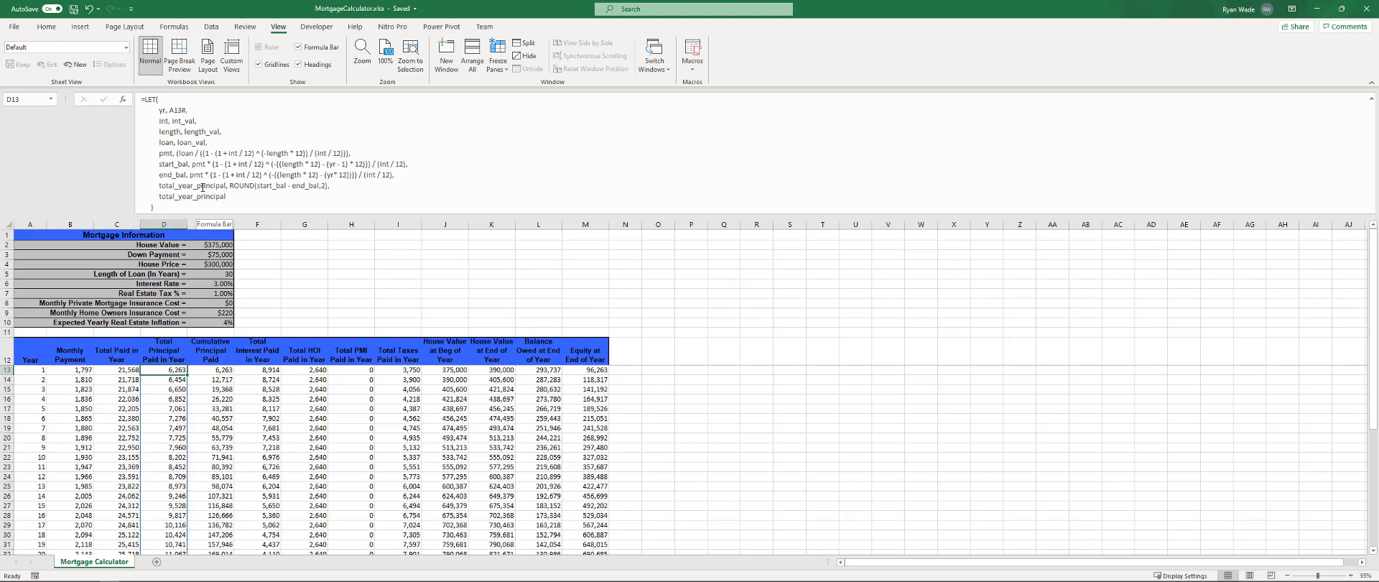
- Examine the Cumulative Principal Paid formula in E13 and the spilled cells just below it
key("Right")
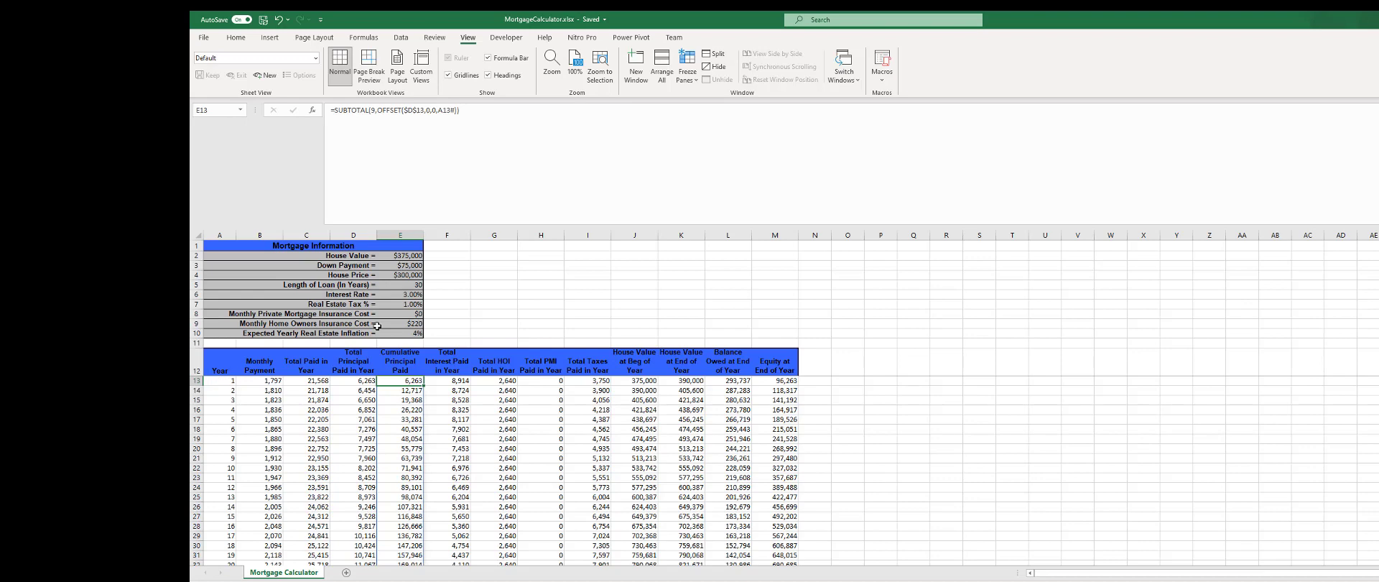
key("Down")
key("Down")
key("Up")
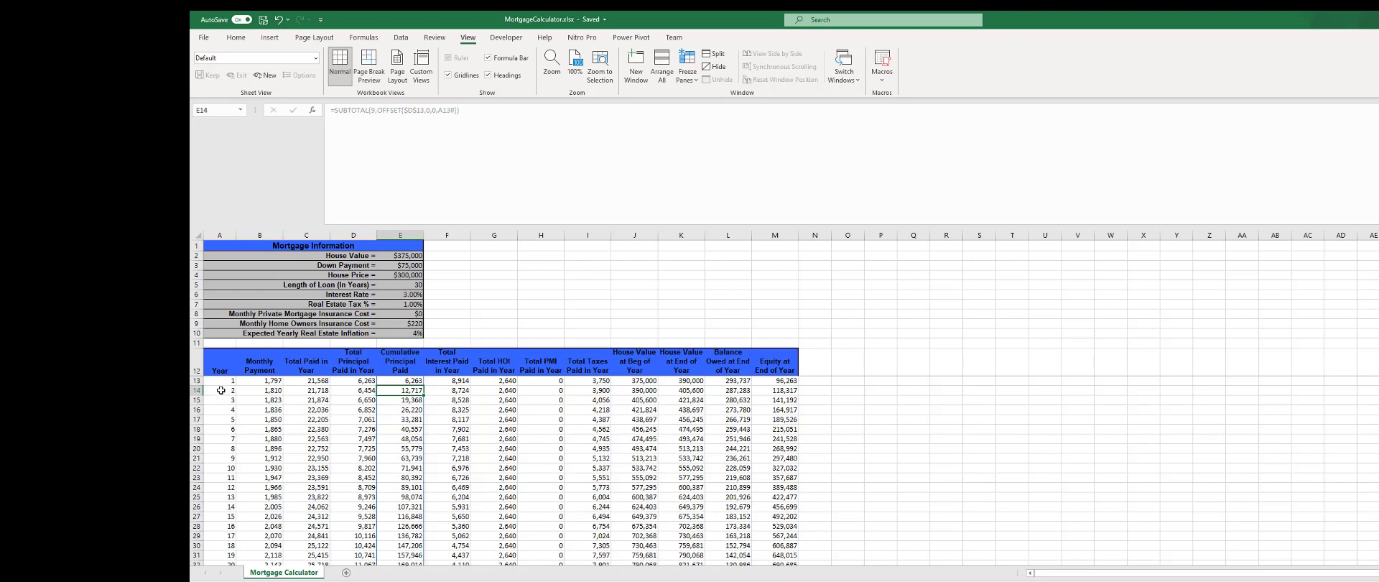
key("Down")
key("Down")
key("Down")
key("Up")
key("Up")
key("Up")
key("Up")
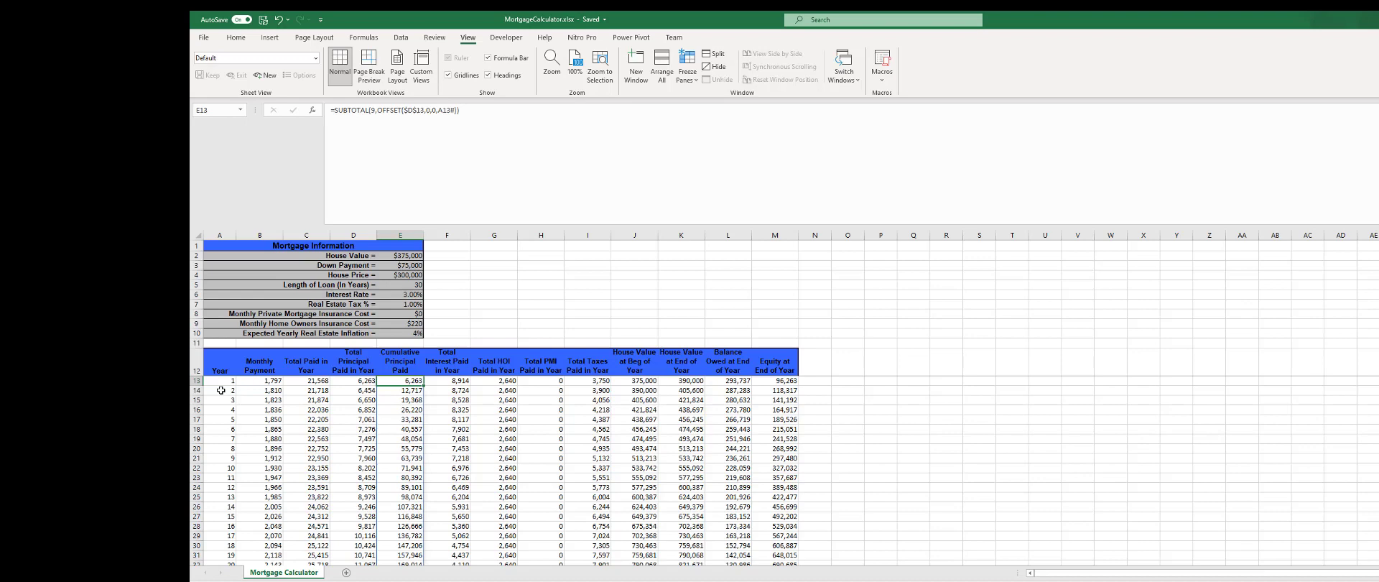
- Examine the row 13 formulas for total interest, HOI, PMI and taxes paid in the year, cells F13 to I13
key("Right")
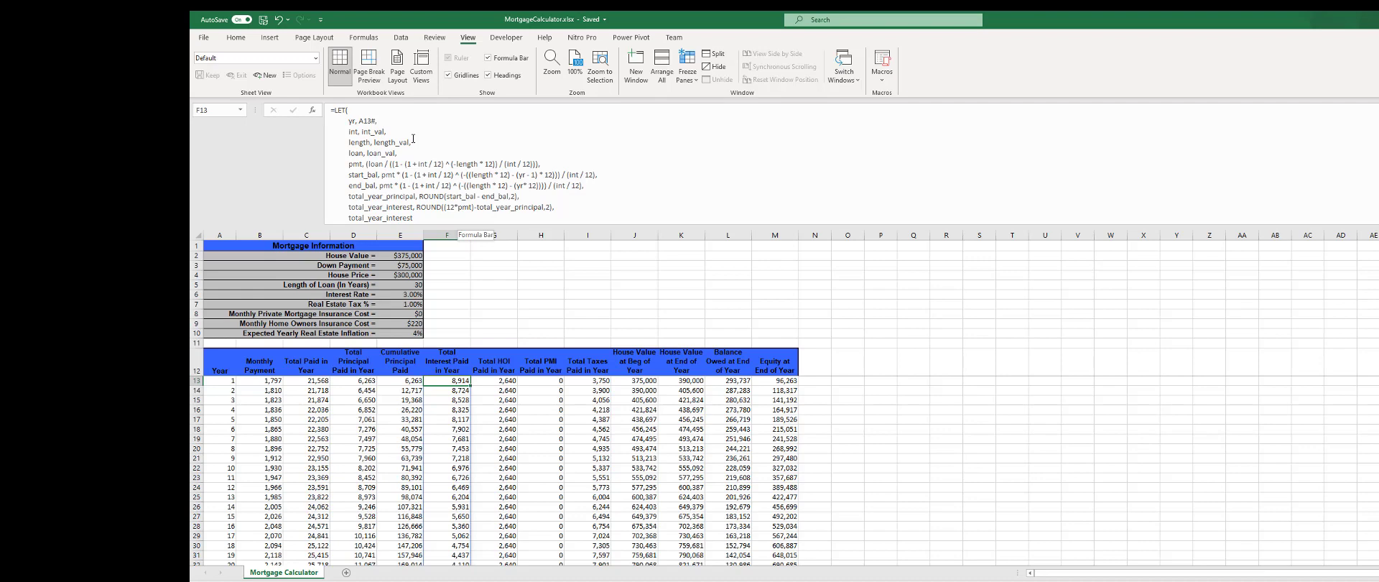
key("Right")
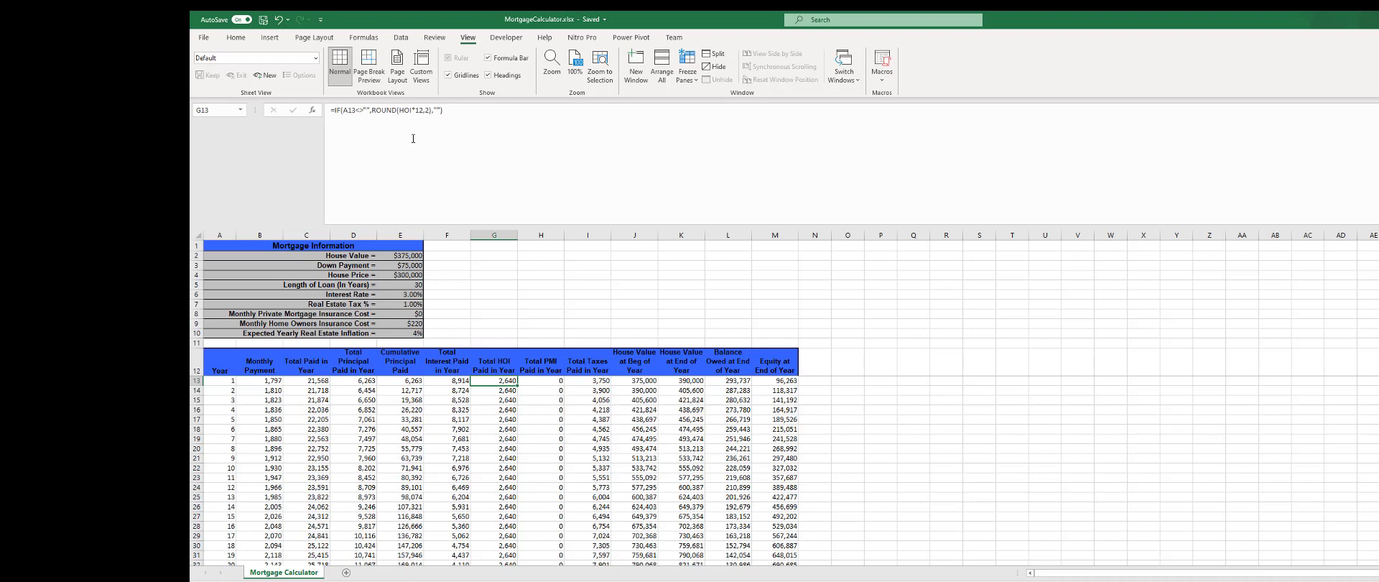
key("Right")
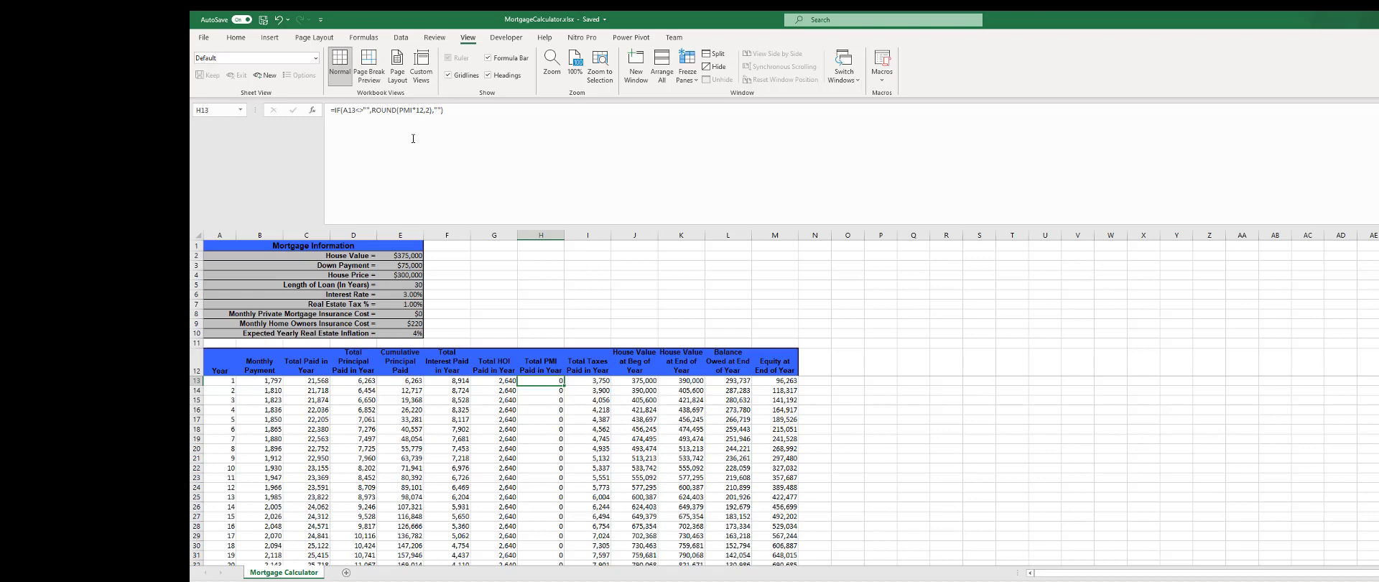
key("Right")
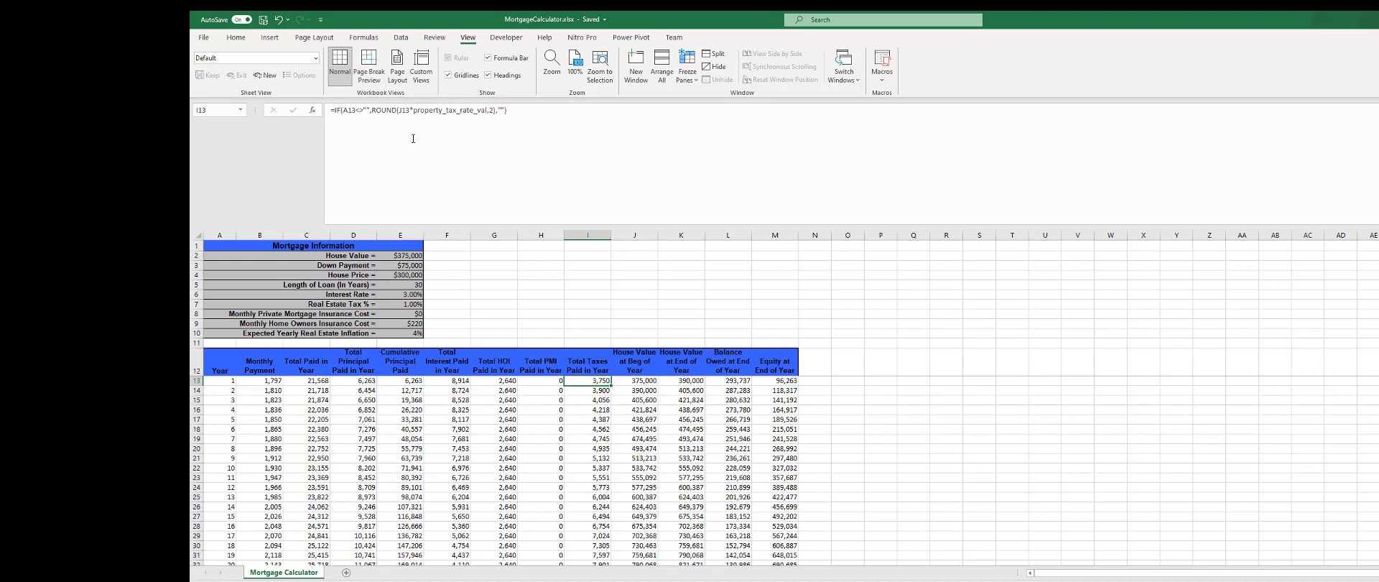
- Examine the House Value at Beg of Year formula in J13, highlighting its variable definitions and ROUND expression, and leave it unedited
key("Right")
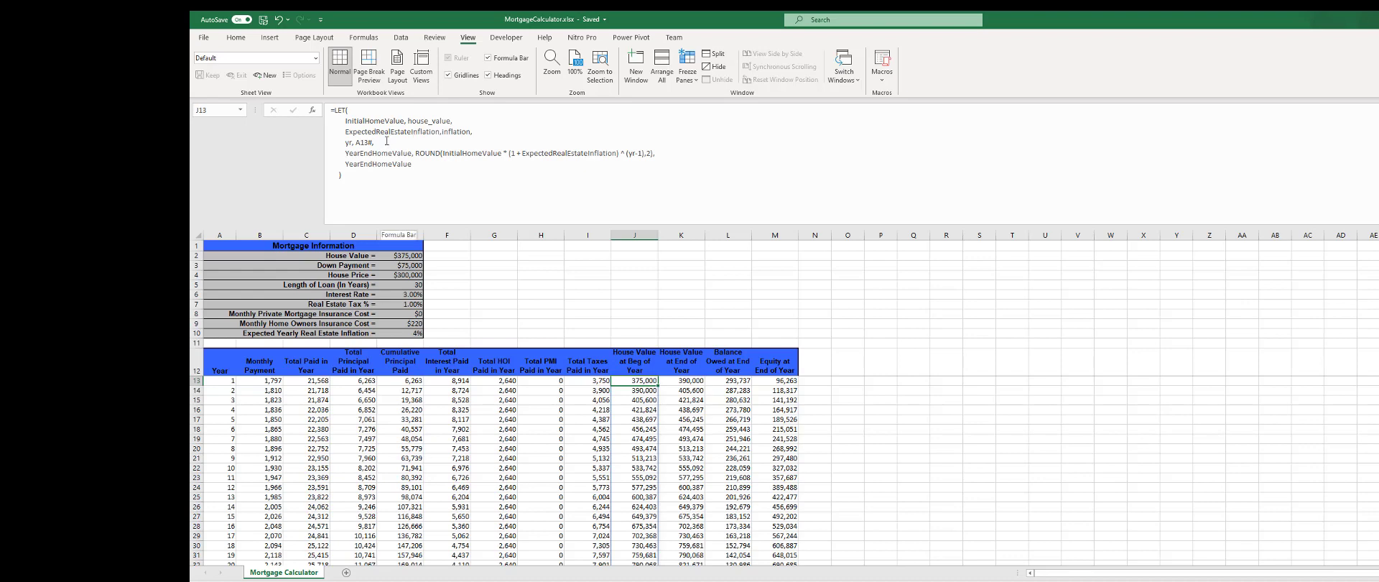
left_click(387, 141)
left_click_drag(386, 141, 327, 123)
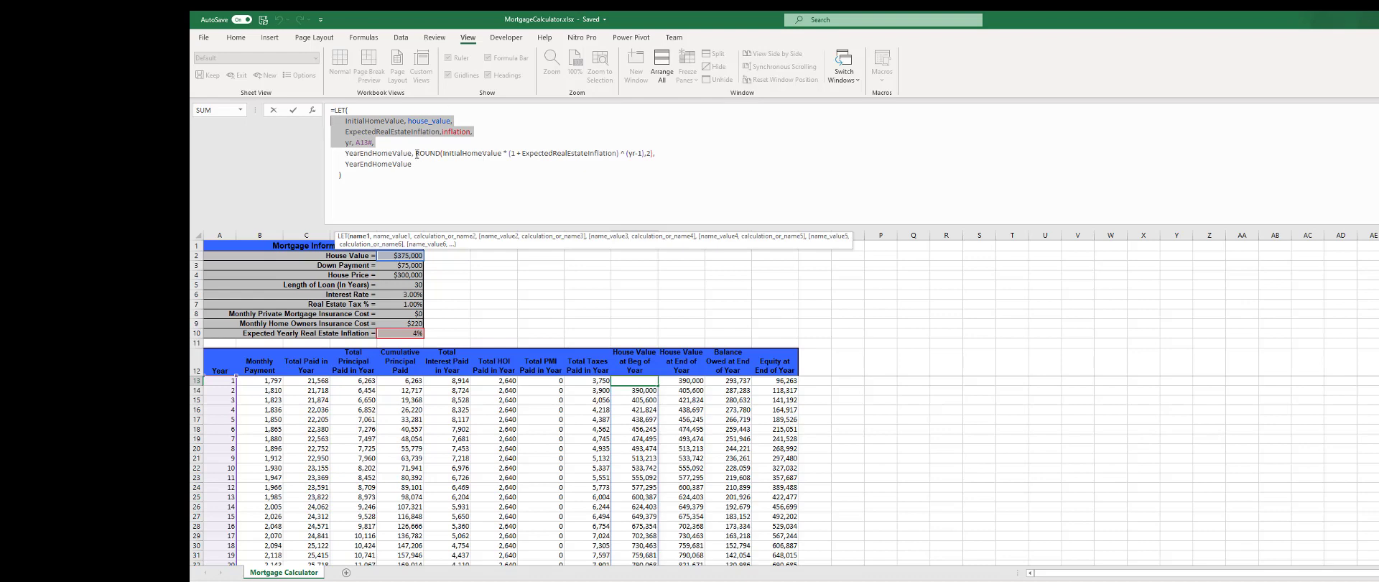
left_click_drag(416, 154, 658, 156)
key("Escape")
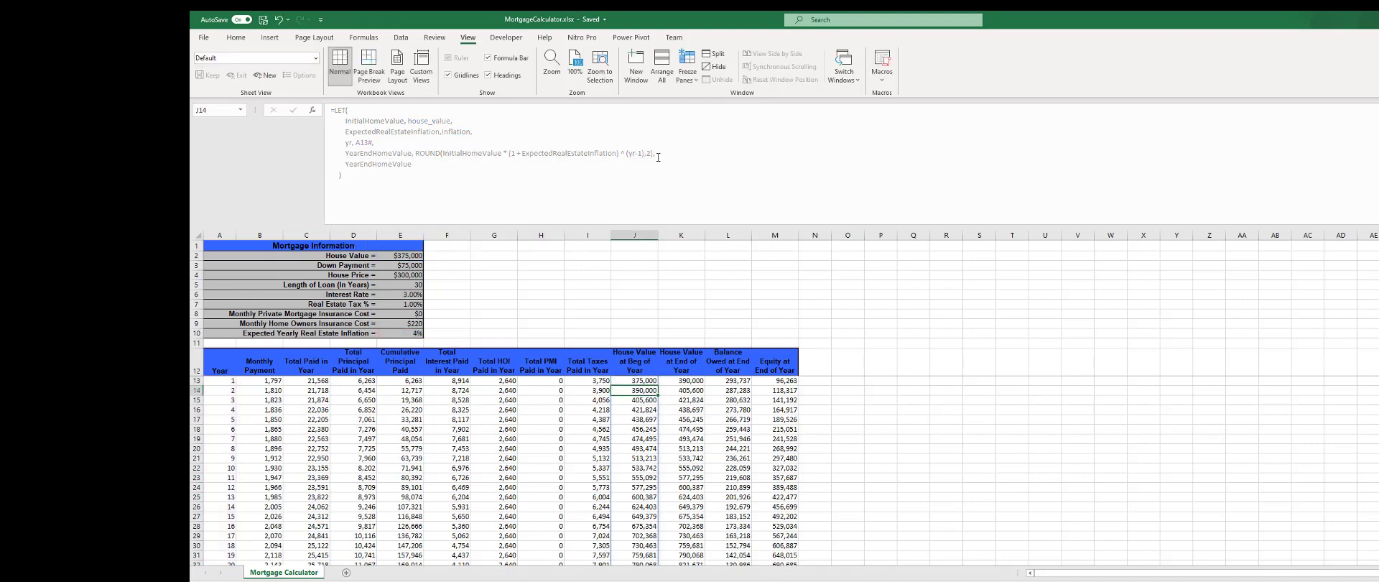
- Examine the formulas for year-end house value, balance owed and equity in K13, L13 and M13
key("Right")
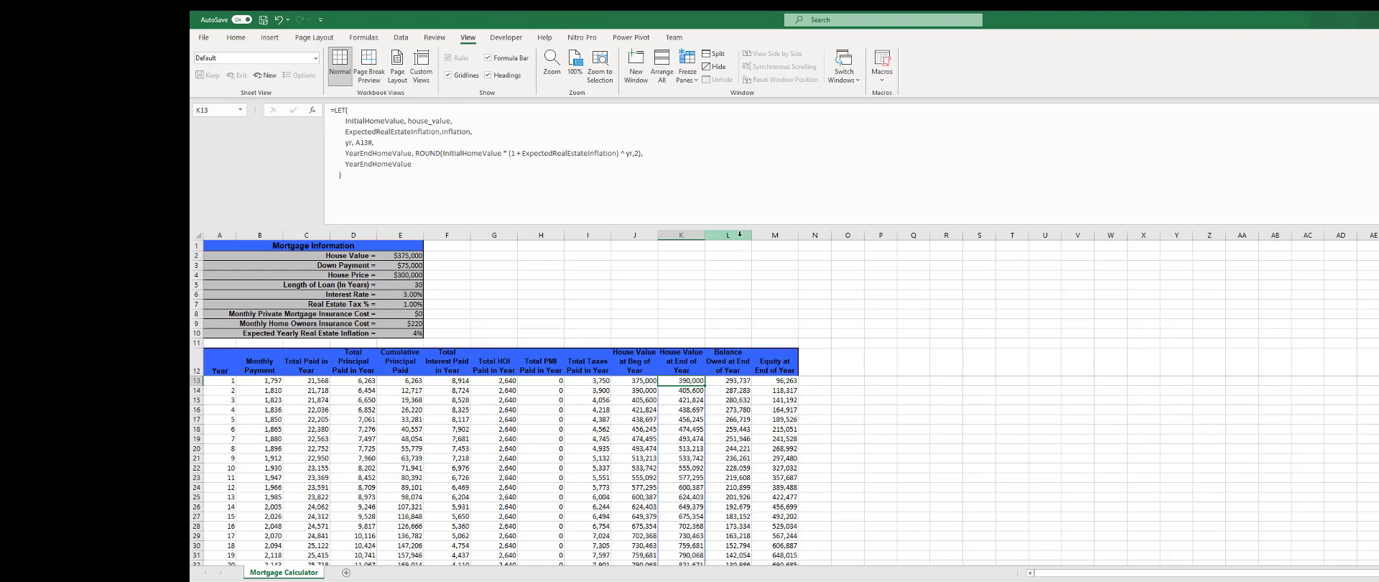
key("Right")
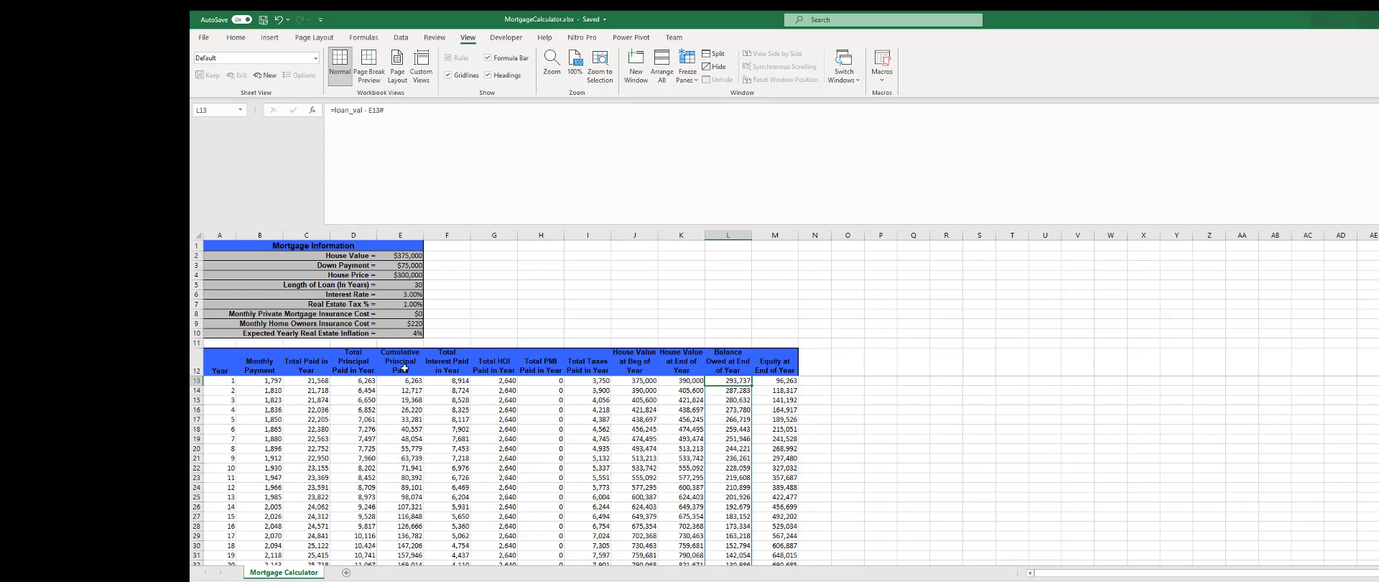
key("Right")
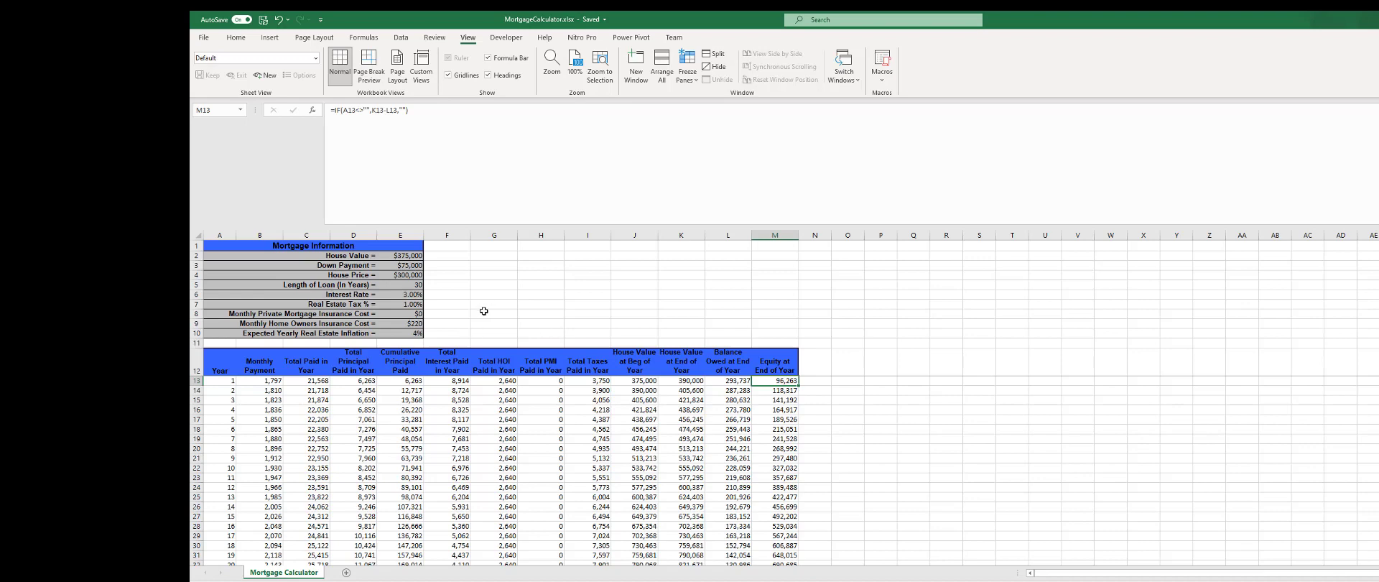
left_click(682, 382)
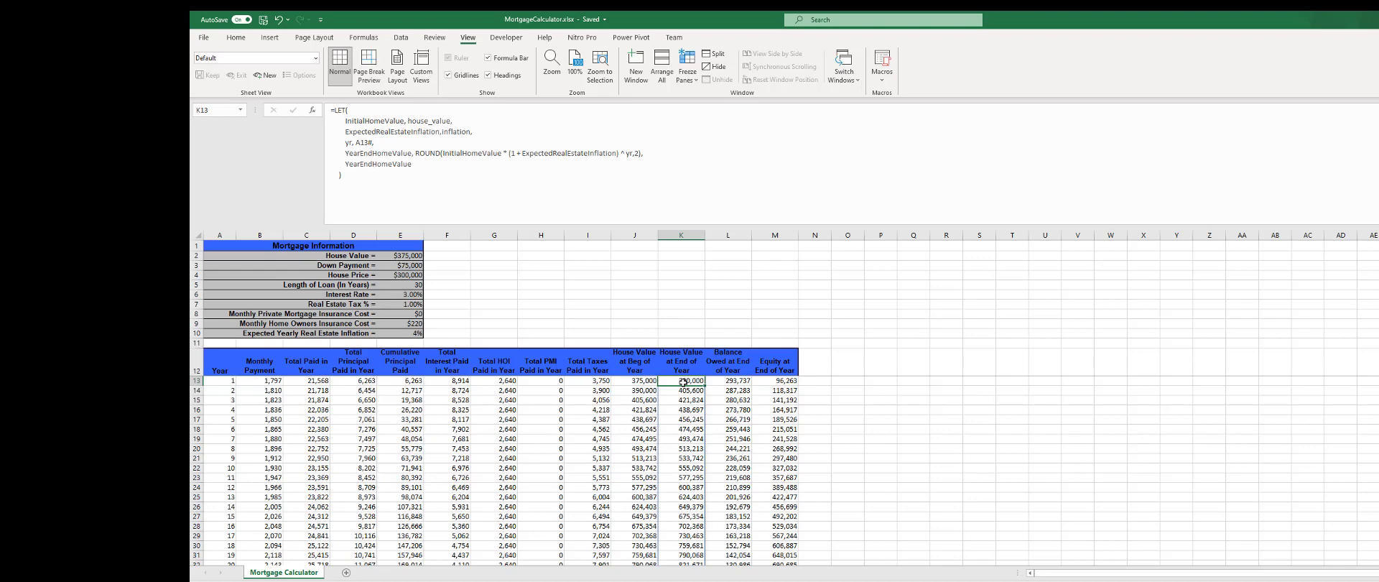
key("Right")
key("Right")
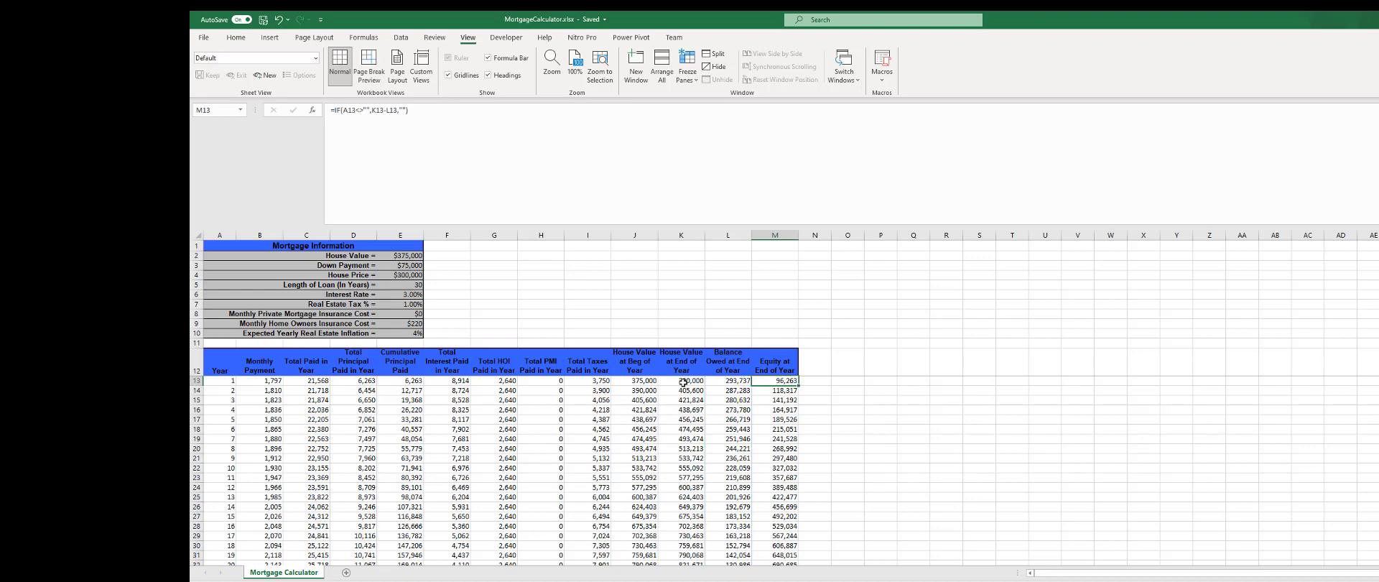